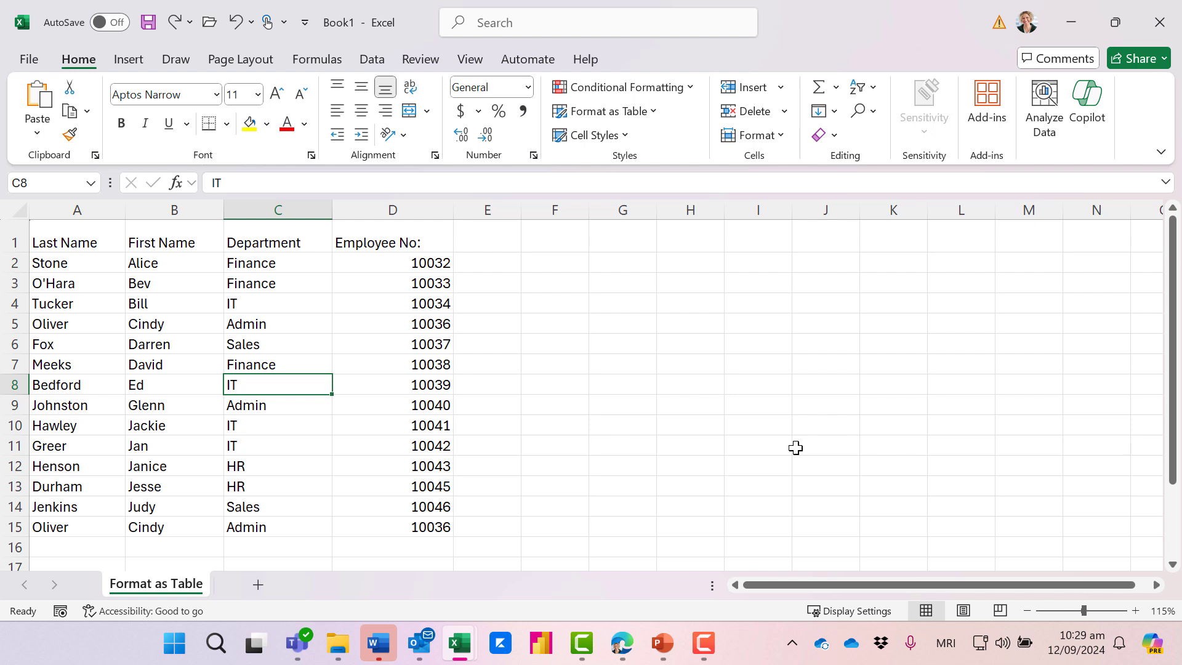
Step: Convert A1:D15 into Table1 with headers via Ctrl+T
{"action": "key", "text": "ctrl+t"}
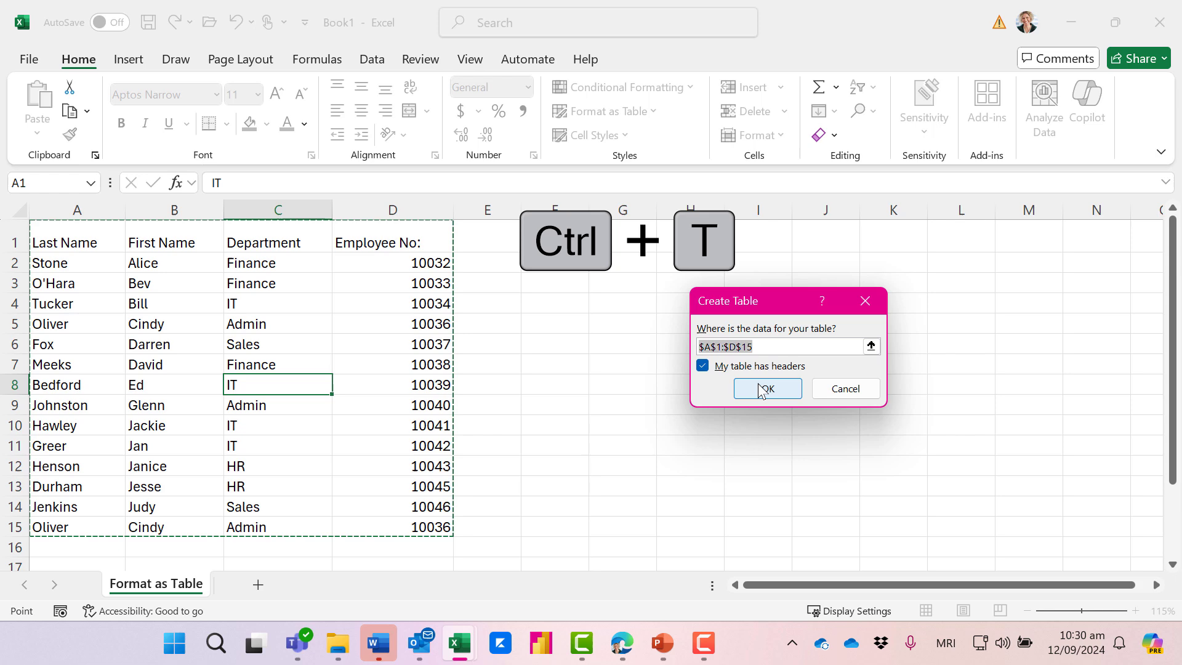
{"action": "left_click", "coordinate": [762, 390]}
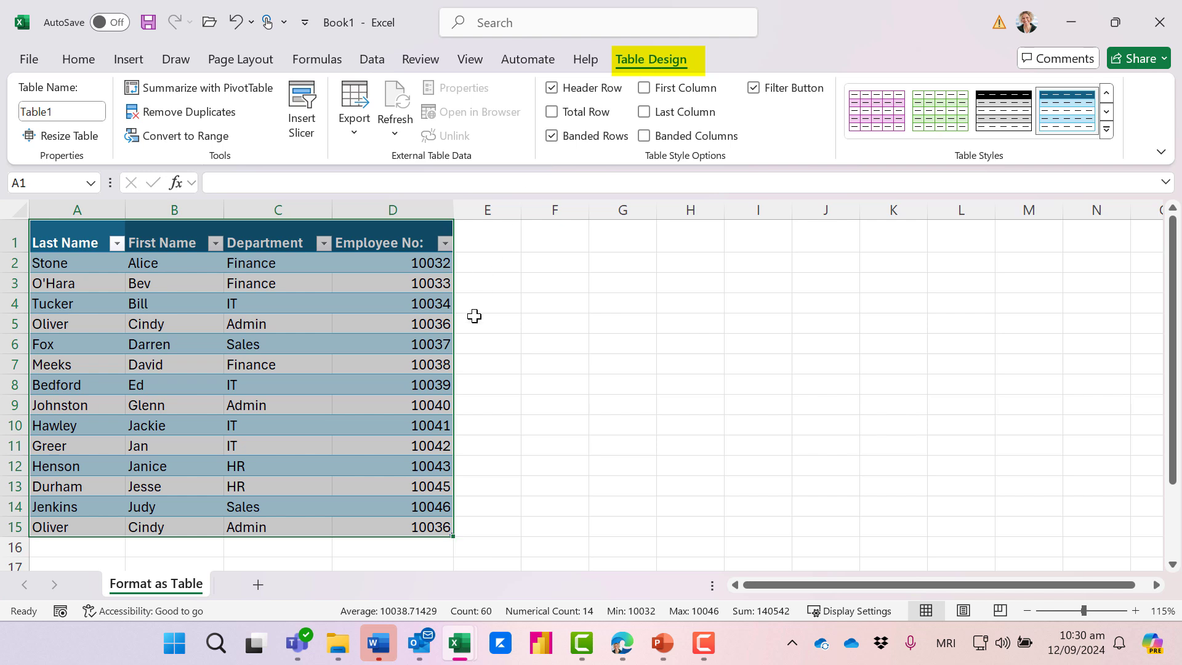
{"action": "left_click", "coordinate": [358, 329]}
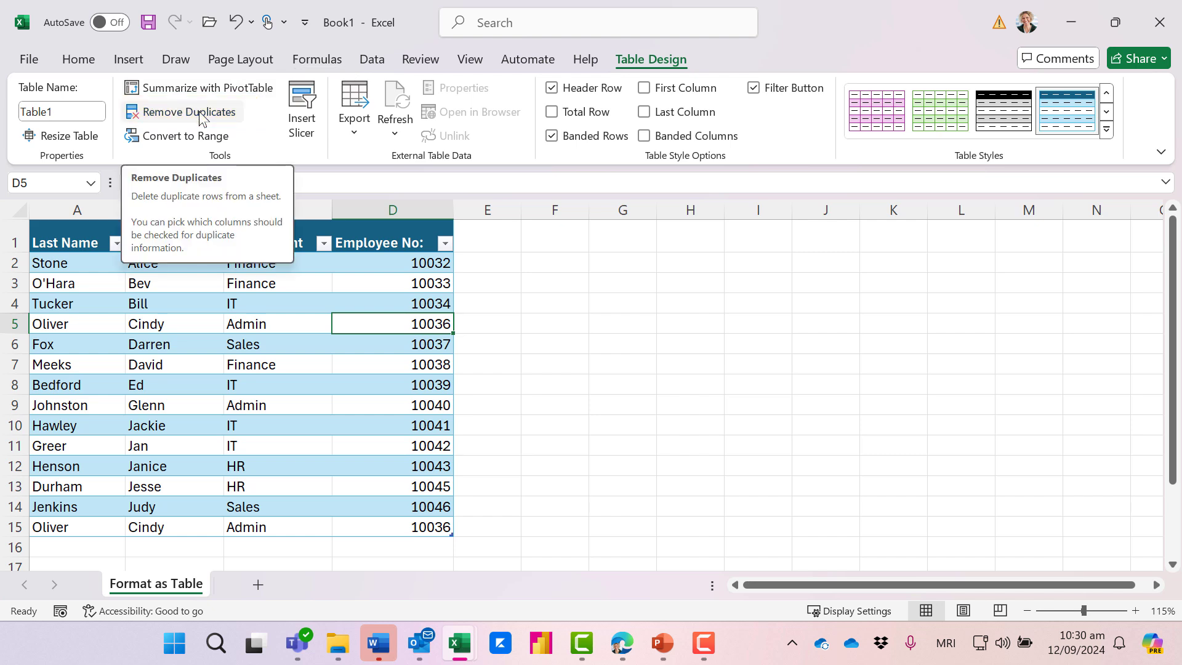
{"action": "left_click", "coordinate": [5, 325]}
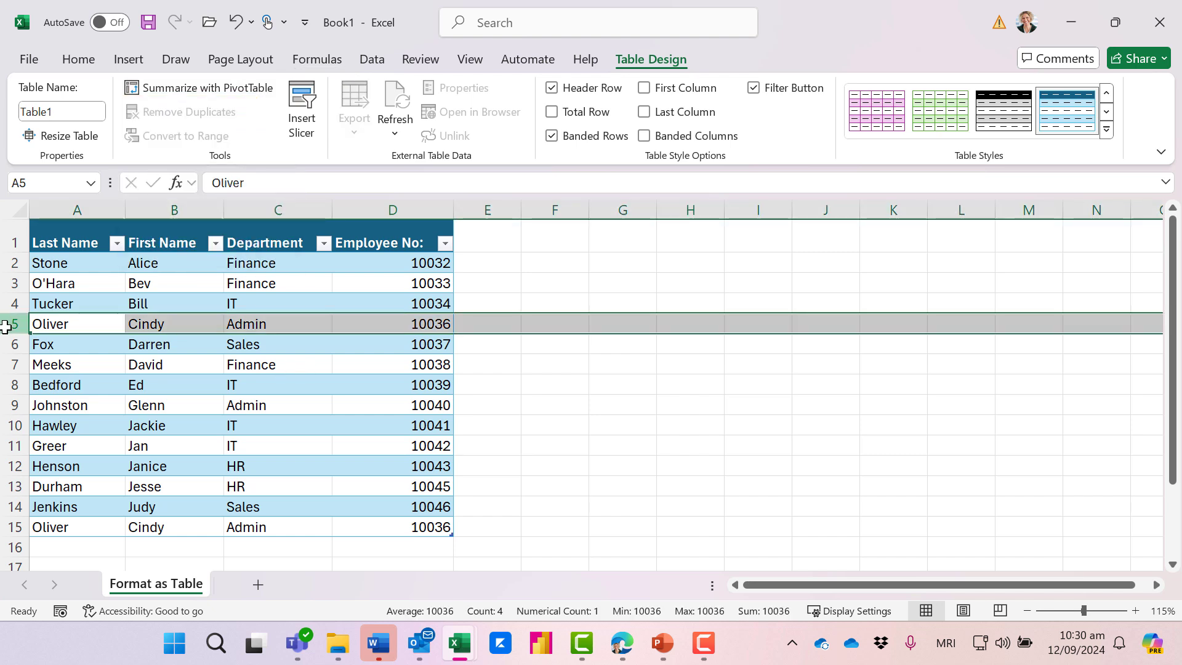
{"action": "left_click", "coordinate": [8, 525]}
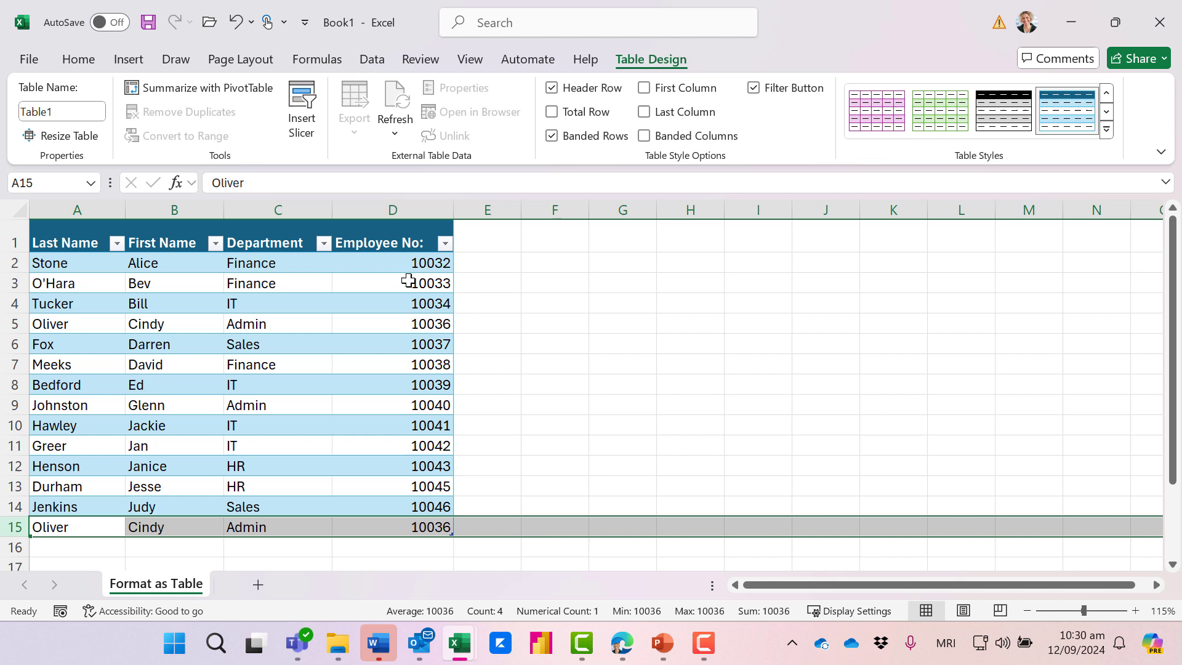
{"action": "left_click", "coordinate": [414, 209]}
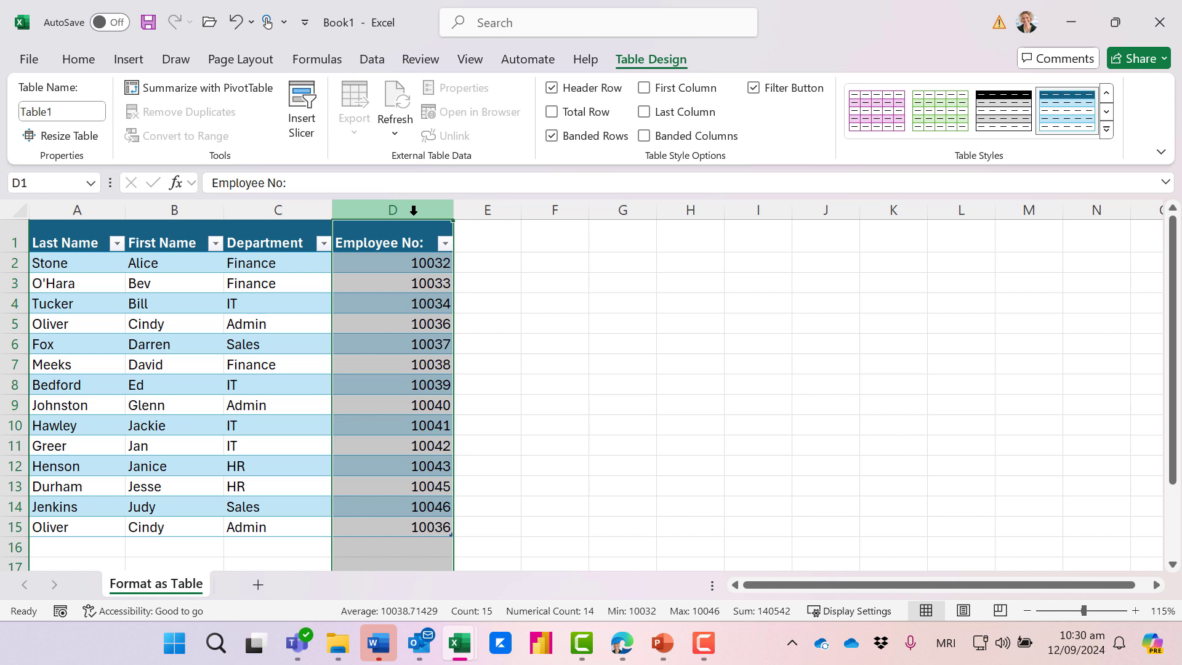
Step: Apply Duplicate Values conditional formatting with light red fill to column D
{"action": "left_click", "coordinate": [93, 60]}
{"action": "left_click", "coordinate": [607, 88]}
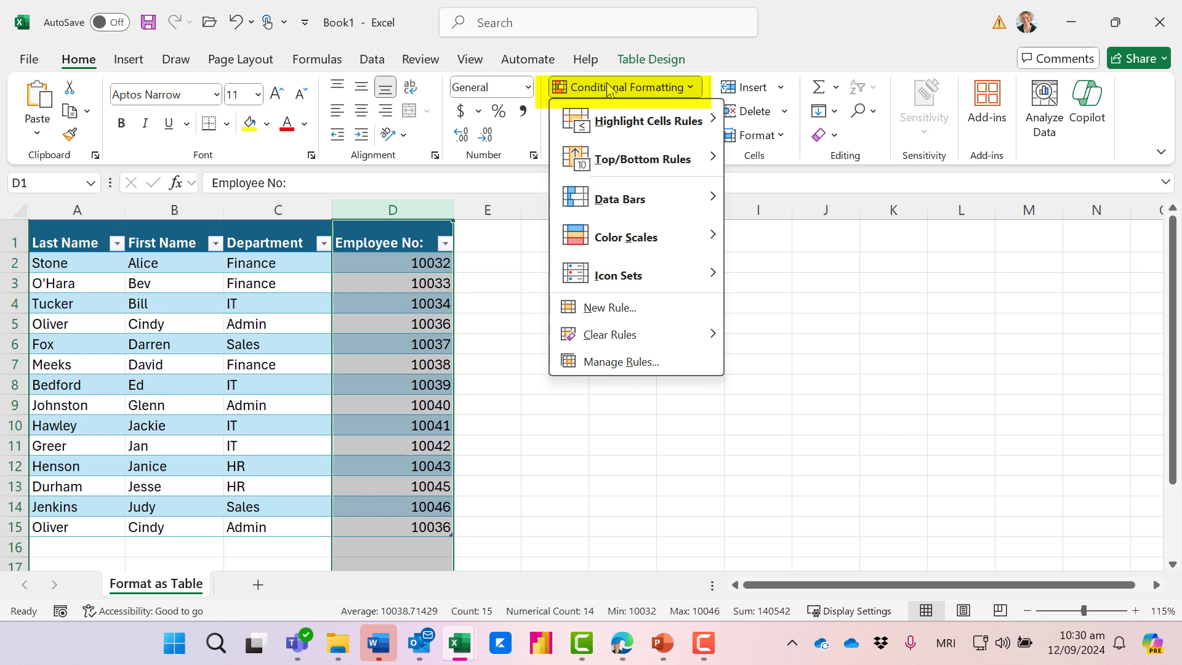
{"action": "mouse_move", "coordinate": [647, 122]}
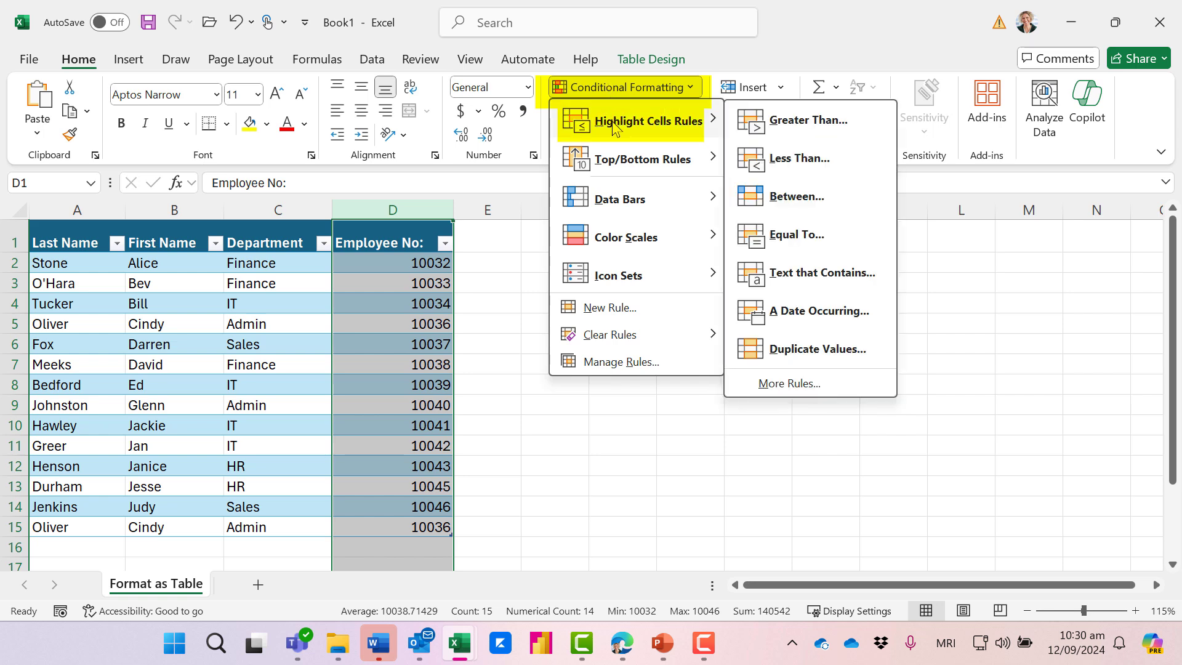
{"action": "left_click", "coordinate": [851, 357]}
{"action": "left_click", "coordinate": [825, 368]}
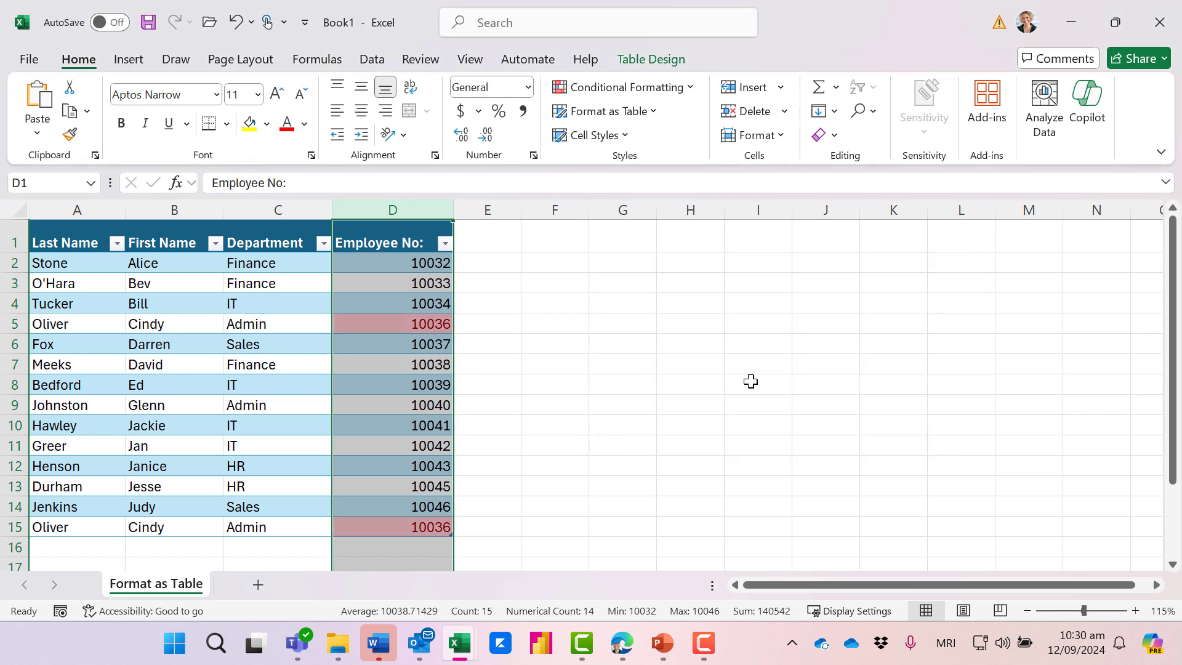
{"action": "left_click", "coordinate": [414, 382]}
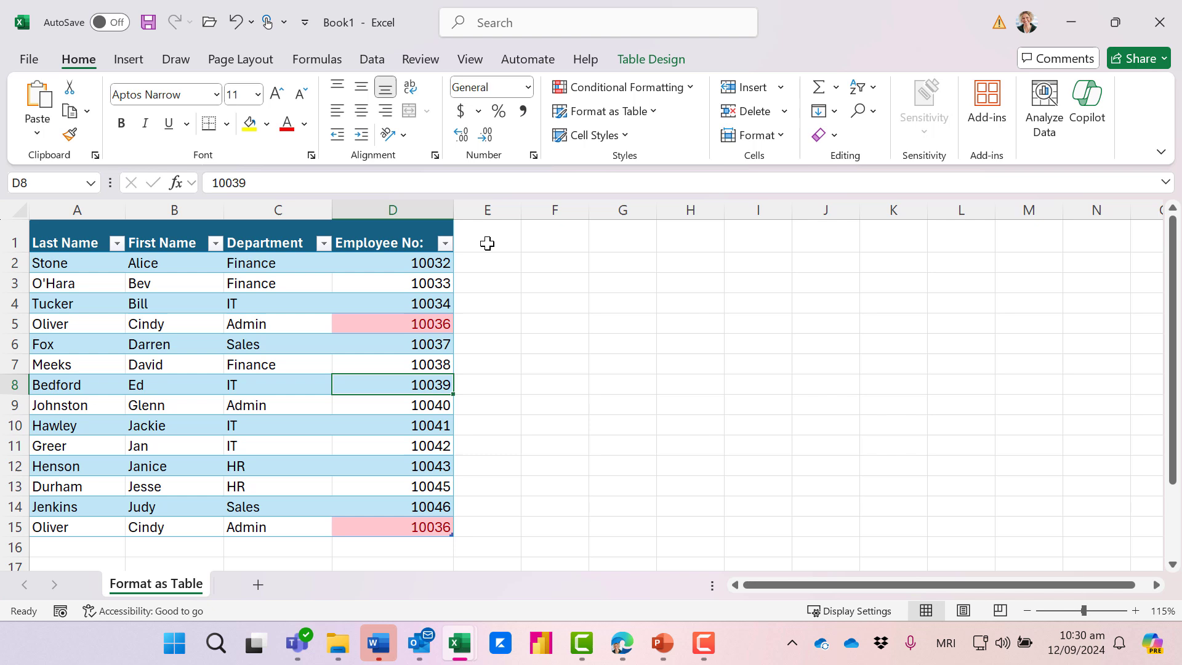
{"action": "left_click", "coordinate": [444, 243]}
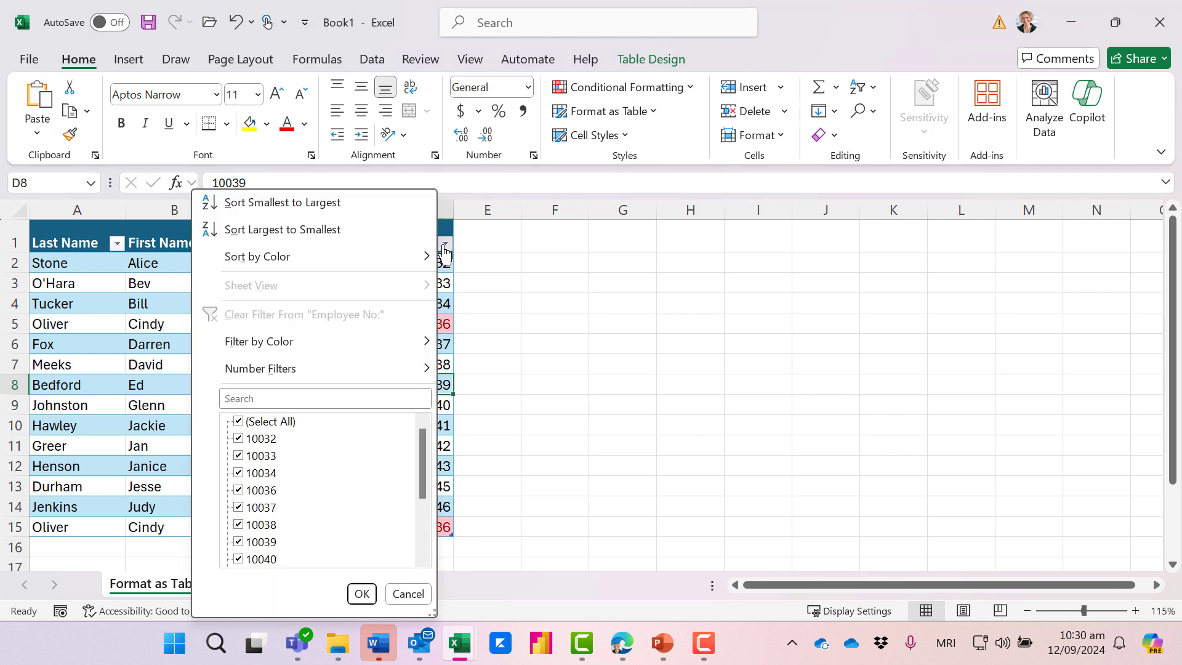
{"action": "mouse_move", "coordinate": [311, 341]}
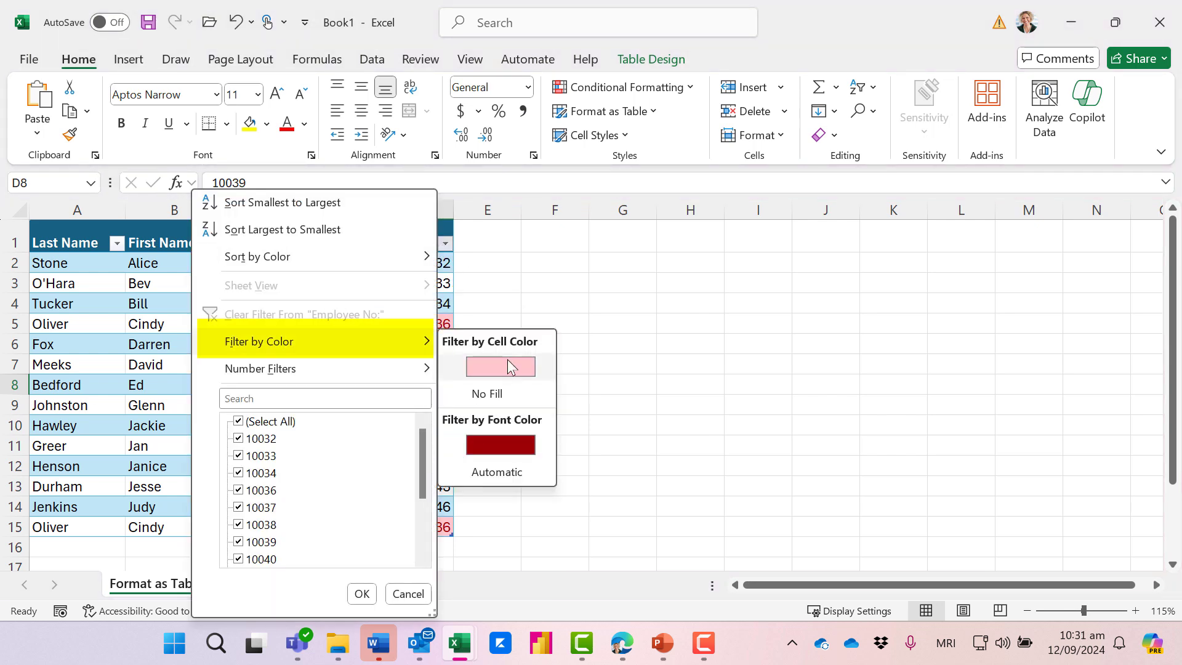
{"action": "left_click", "coordinate": [507, 358]}
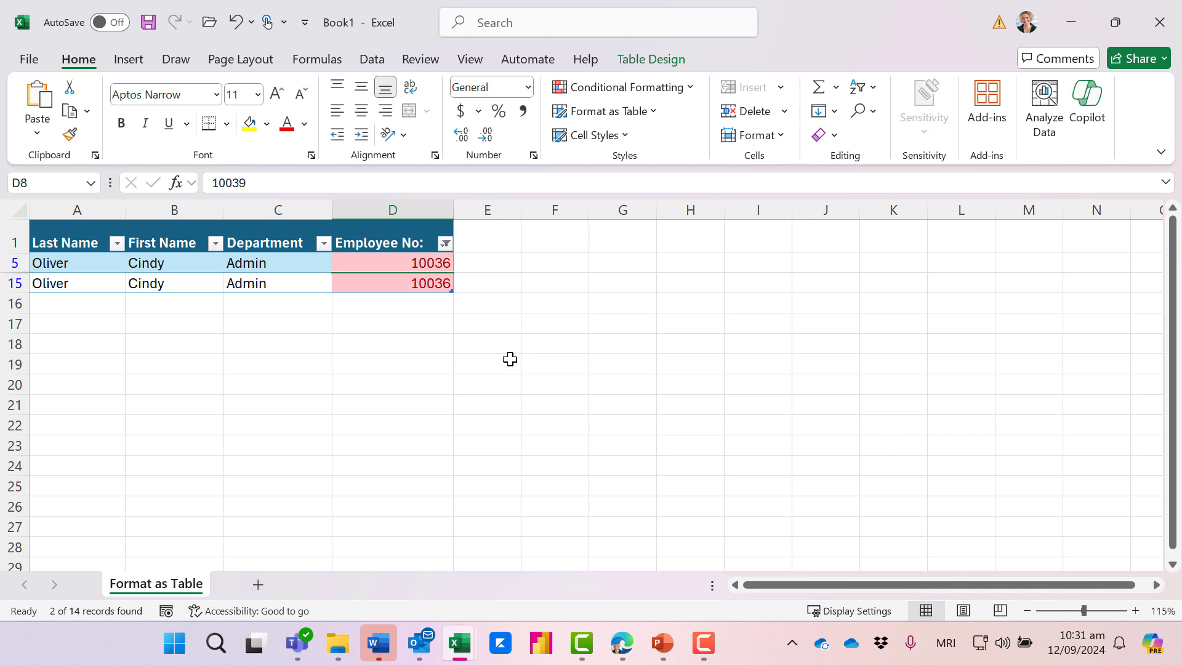
{"action": "left_click", "coordinate": [445, 244]}
{"action": "left_click", "coordinate": [356, 316]}
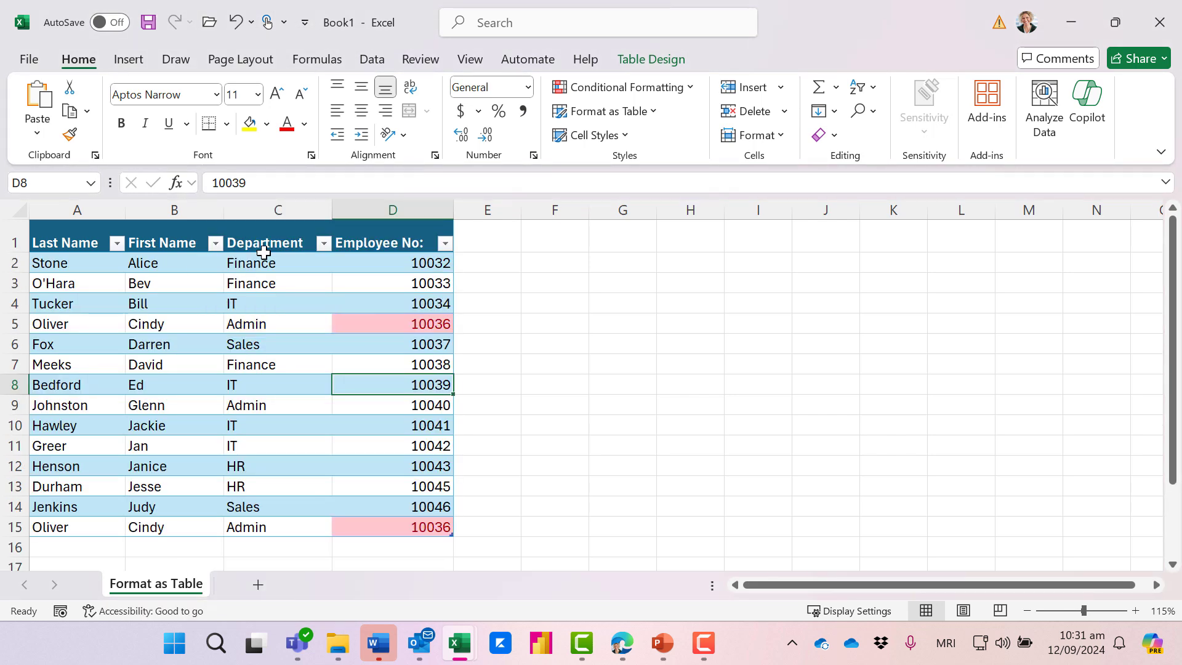
{"action": "left_click", "coordinate": [641, 60]}
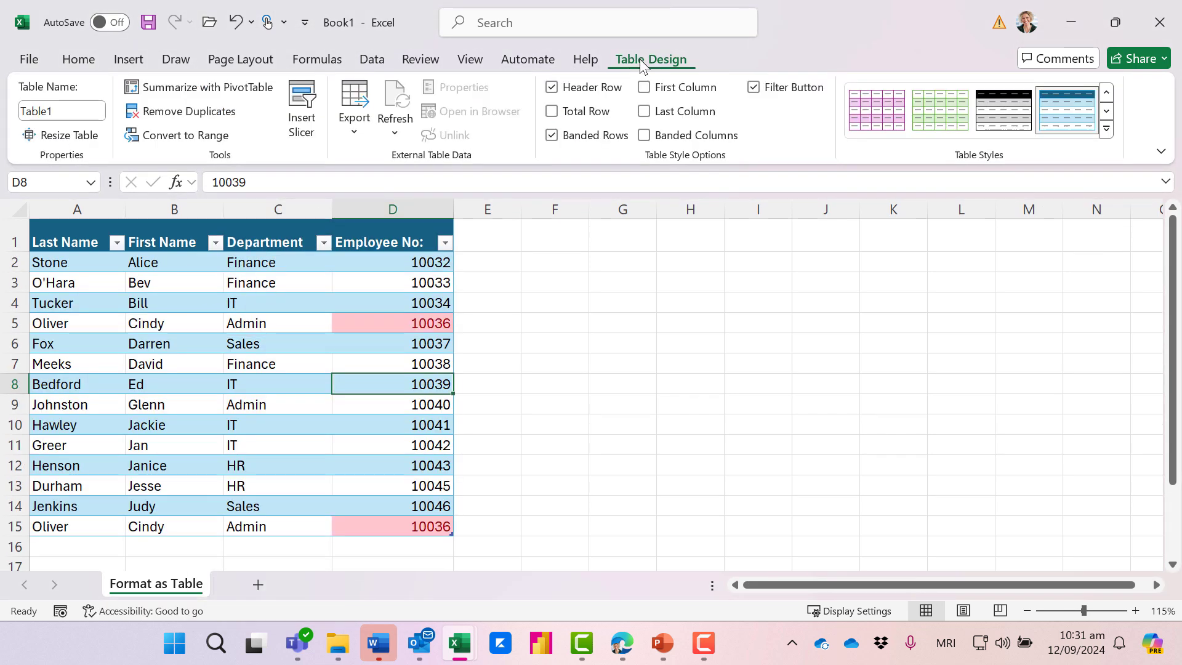
{"action": "left_click", "coordinate": [178, 114]}
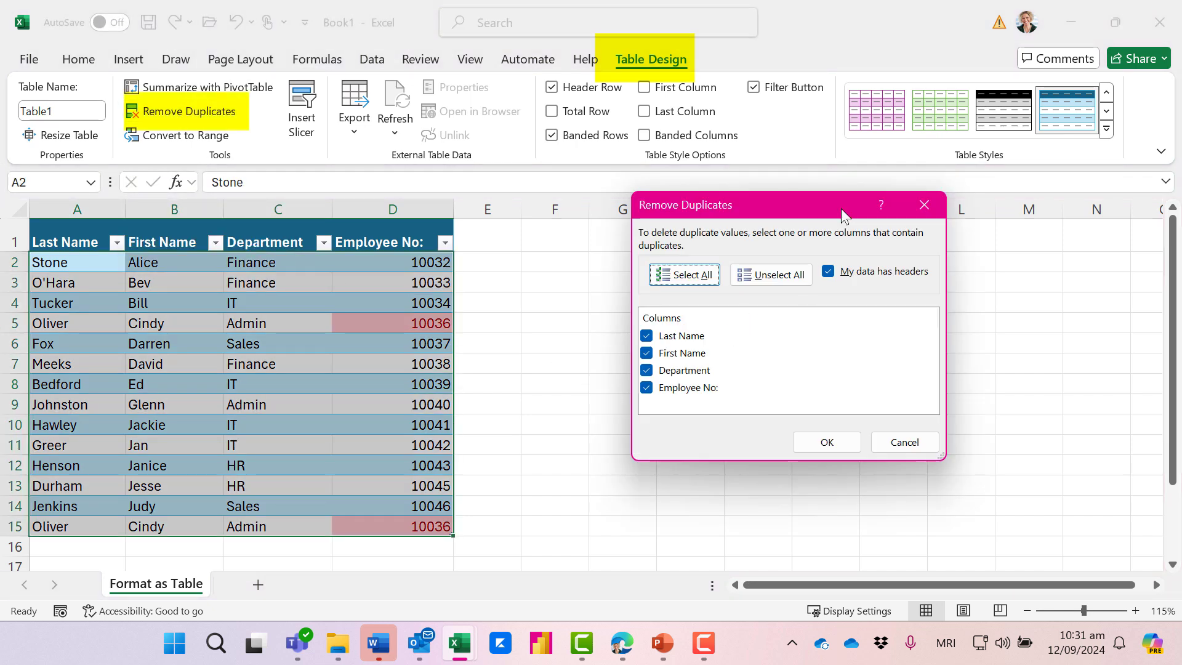
{"action": "left_click_drag", "start_coordinate": [840, 204], "coordinate": [691, 211]}
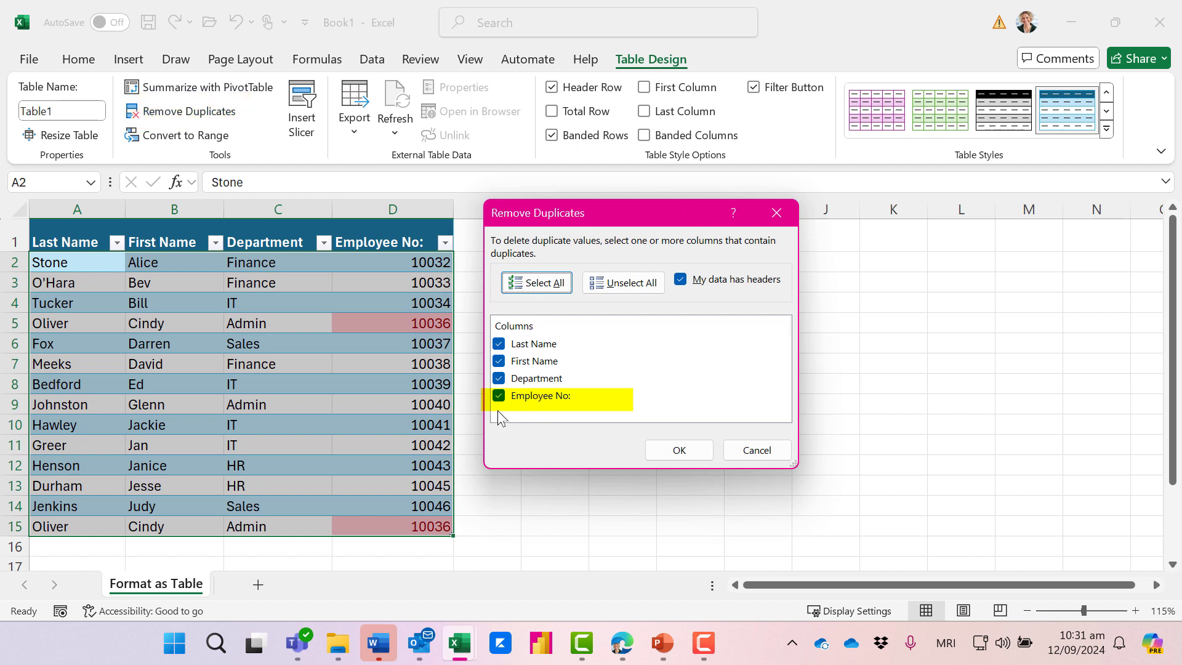
{"action": "left_click", "coordinate": [676, 457]}
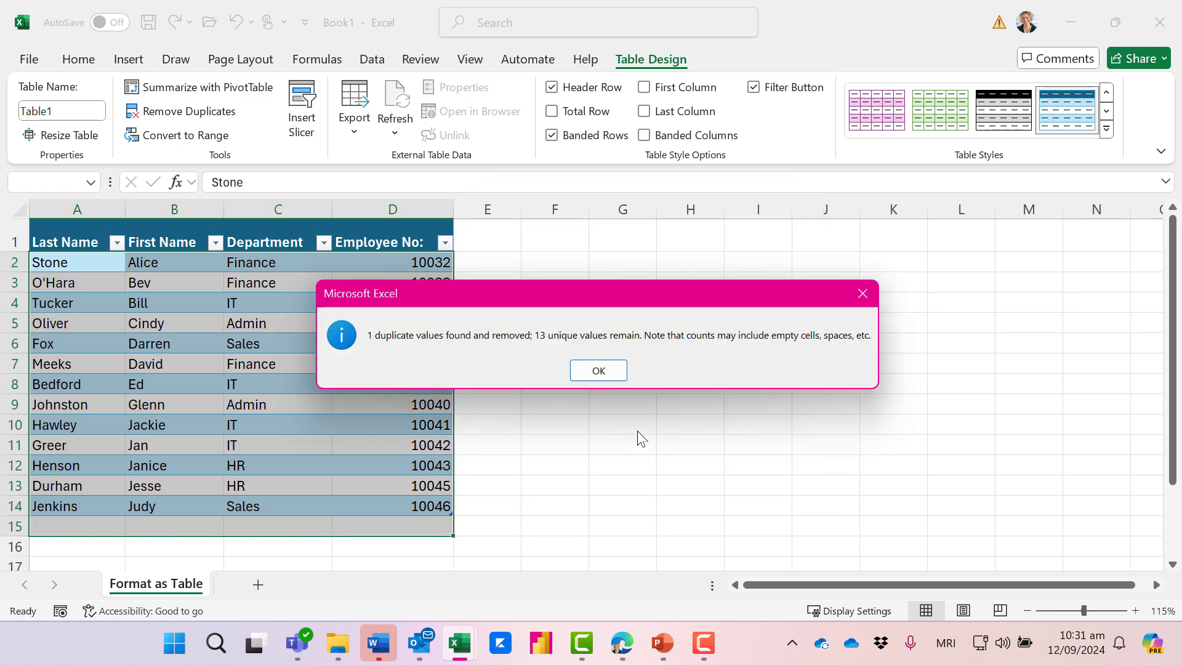
{"action": "left_click", "coordinate": [597, 370]}
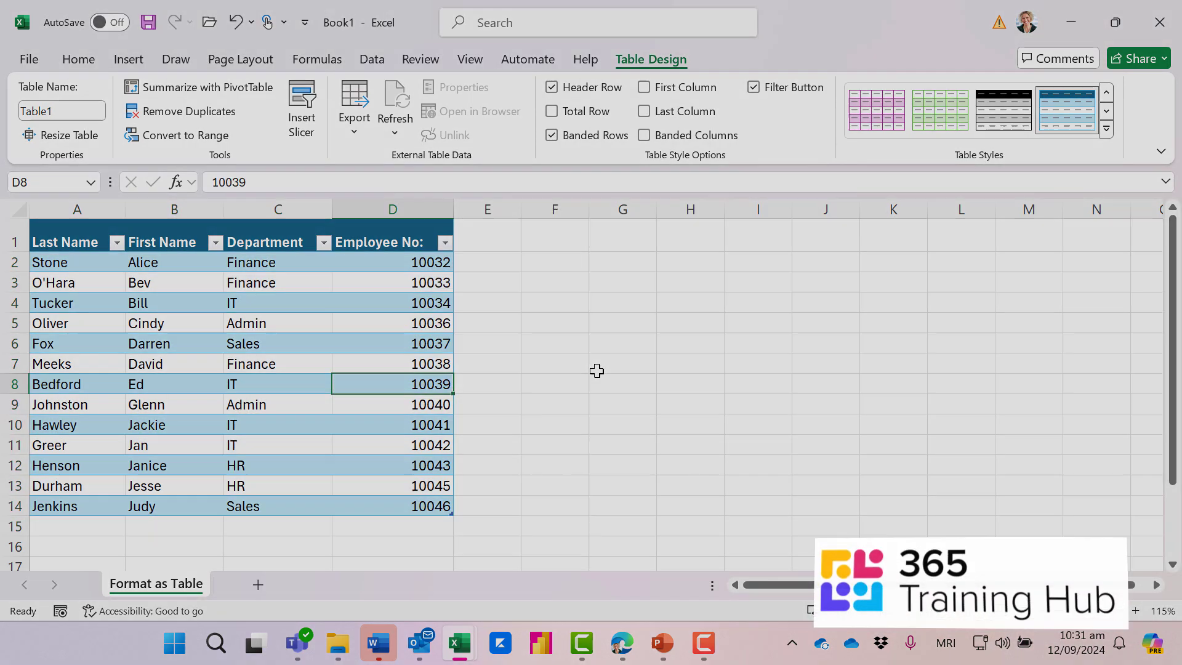